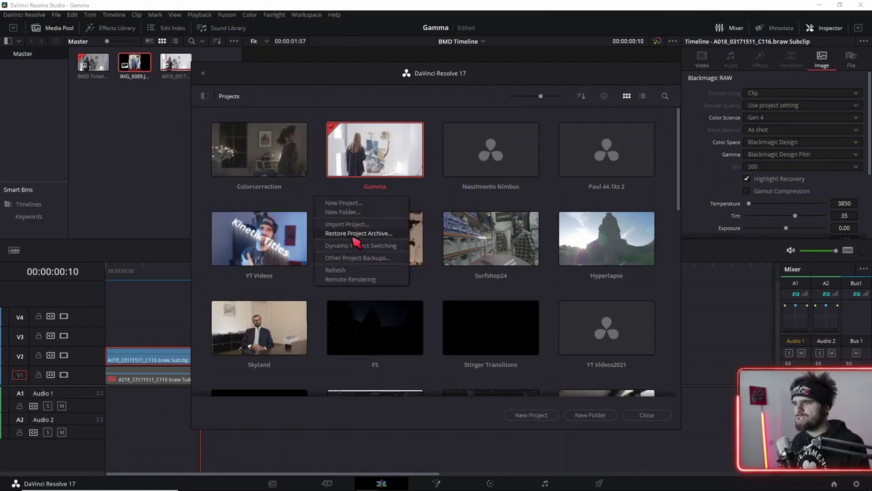
Step: Restore the project archive Gamma.dra from the free test projekt folder
left_click(361, 235)
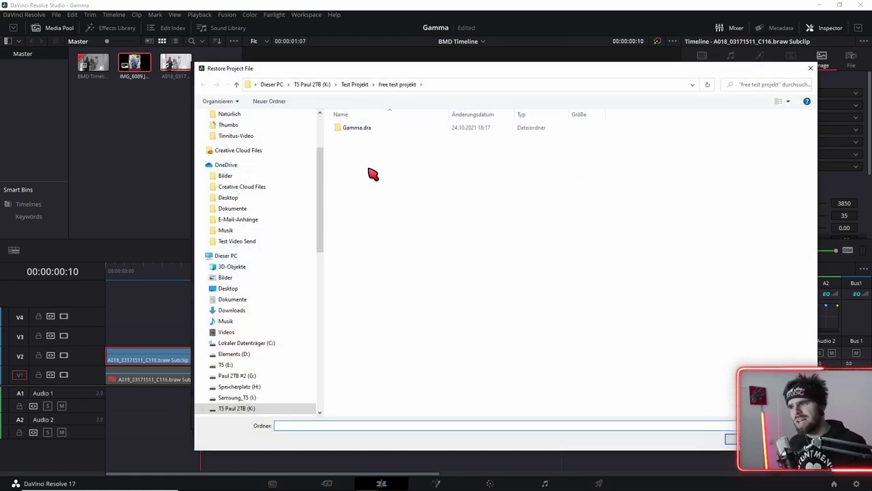
left_click(366, 131)
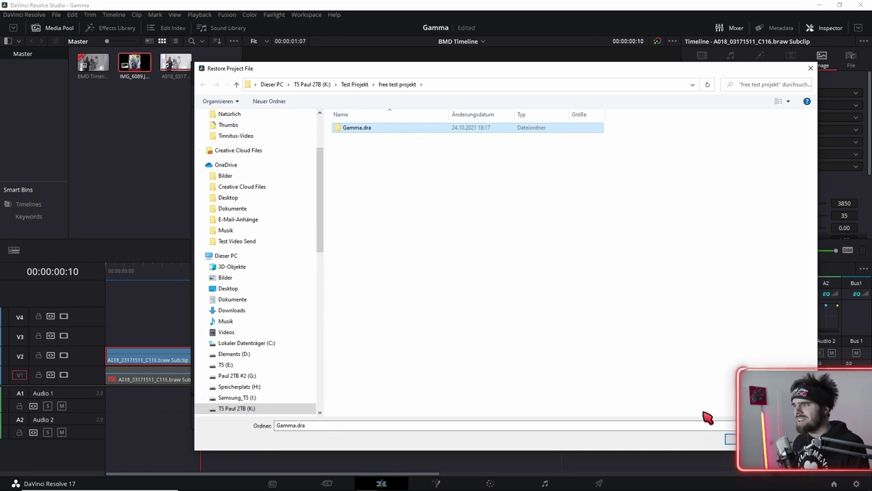
left_click(743, 438)
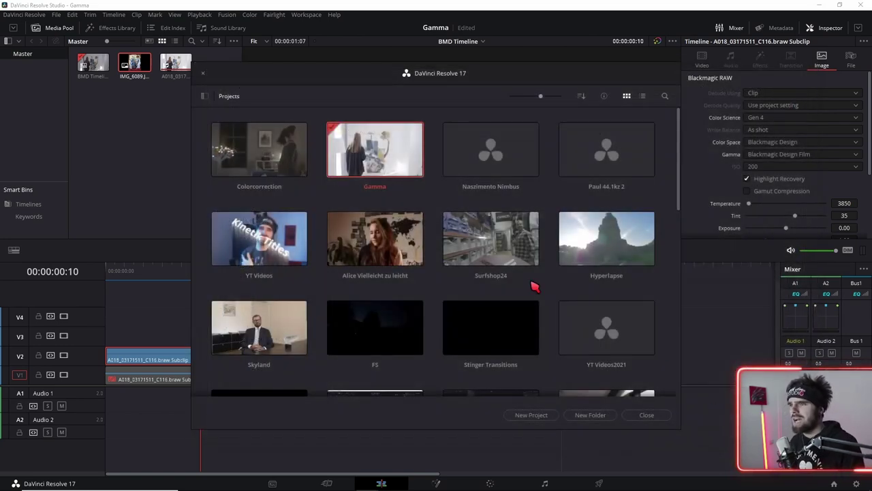
Step: Open the Gamma project and check the V1 clip's raw settings: Blackmagic Design Film gamma
double_click(392, 162)
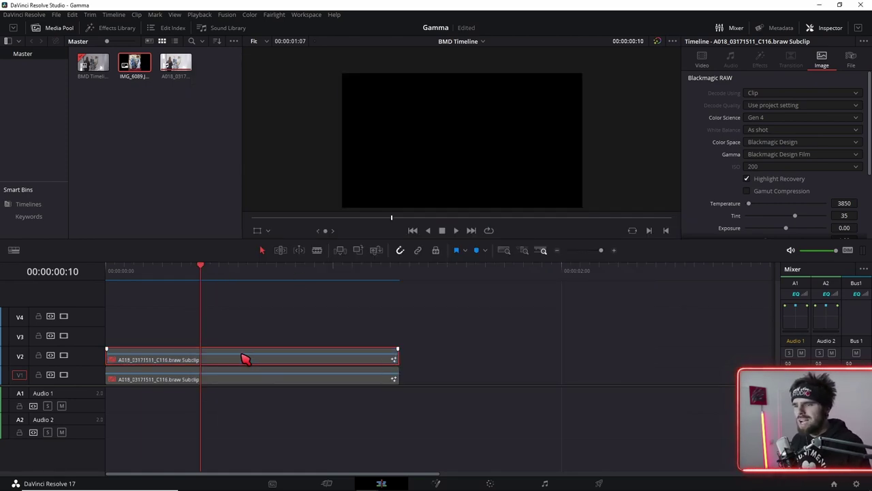
left_click(259, 380)
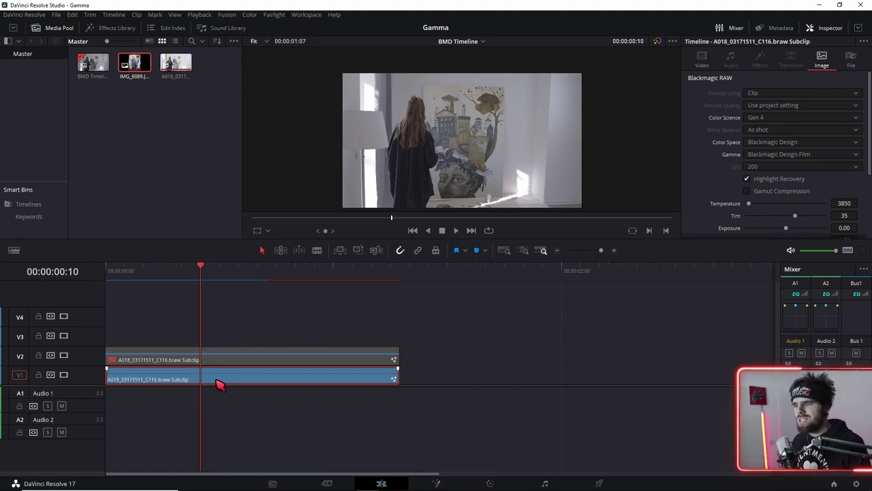
left_click(231, 357)
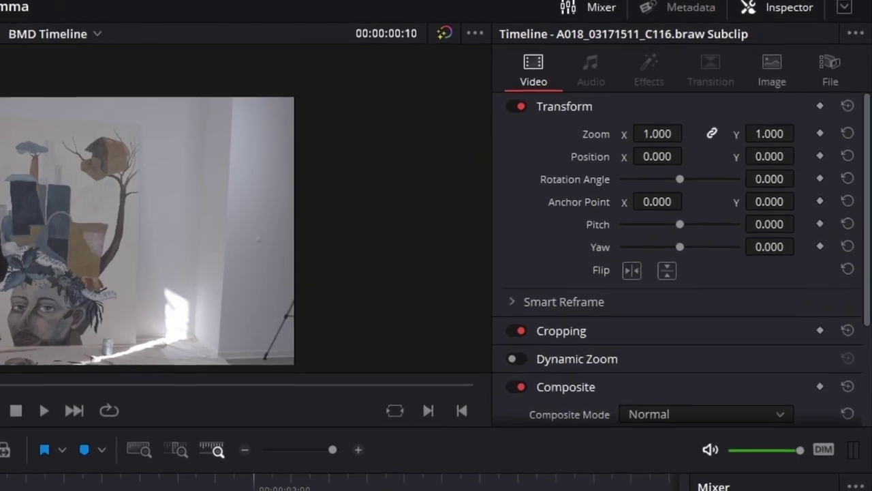
left_click(772, 77)
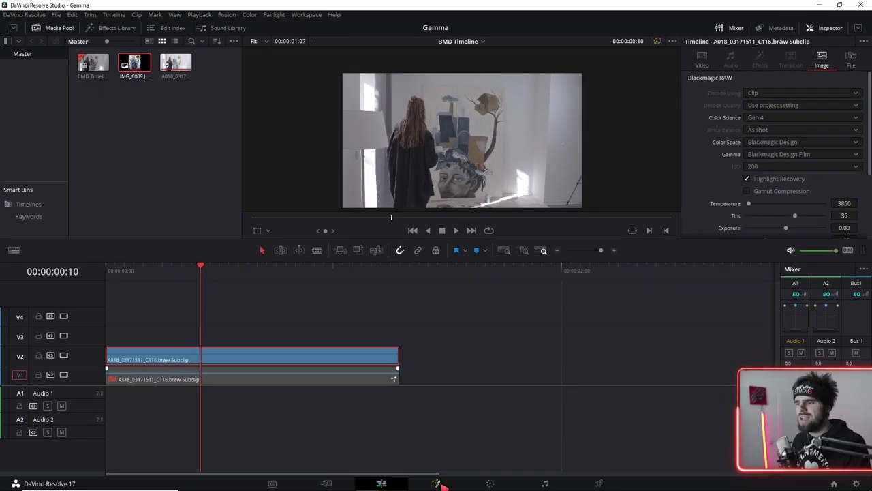
Step: On the Fusion page, insert a Cineon Log node between MediaIn1 and MediaOut1
left_click(437, 483)
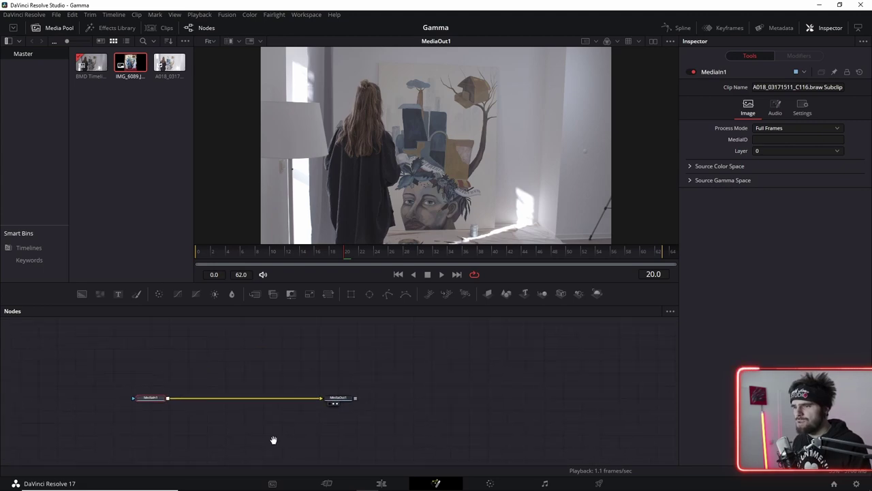
left_click_drag(282, 412, 365, 392)
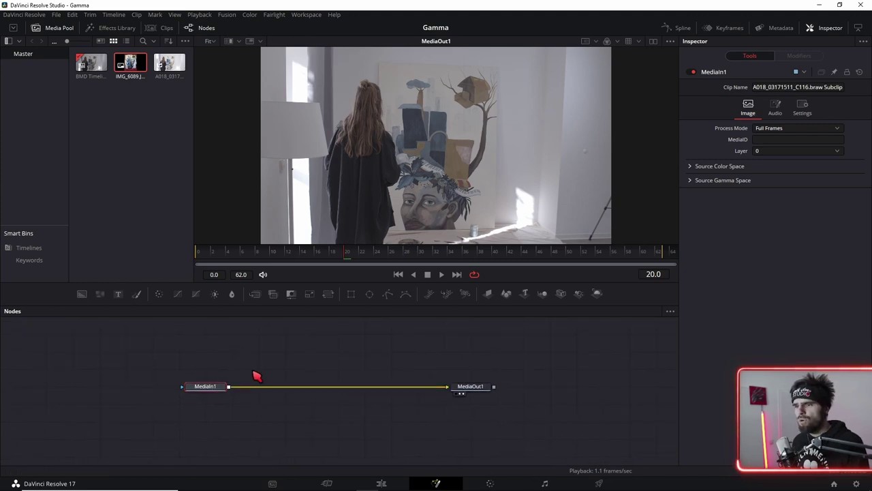
key("shift+space")
type("cin")
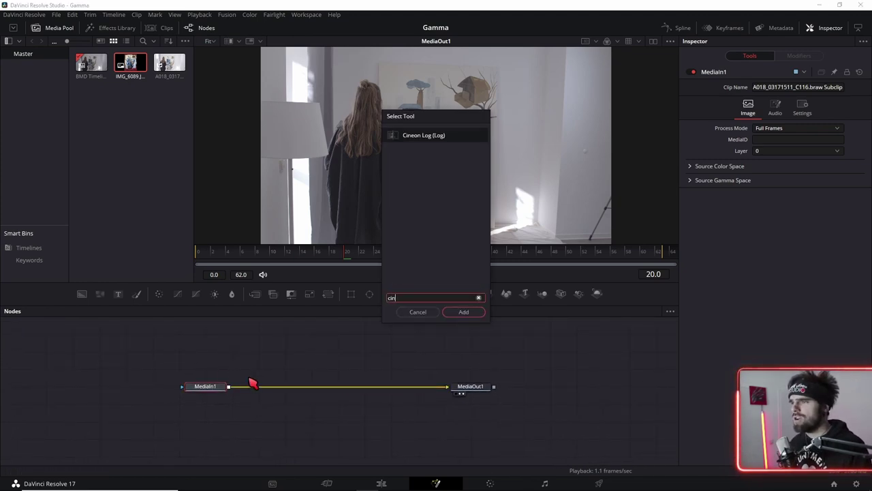
key("Return")
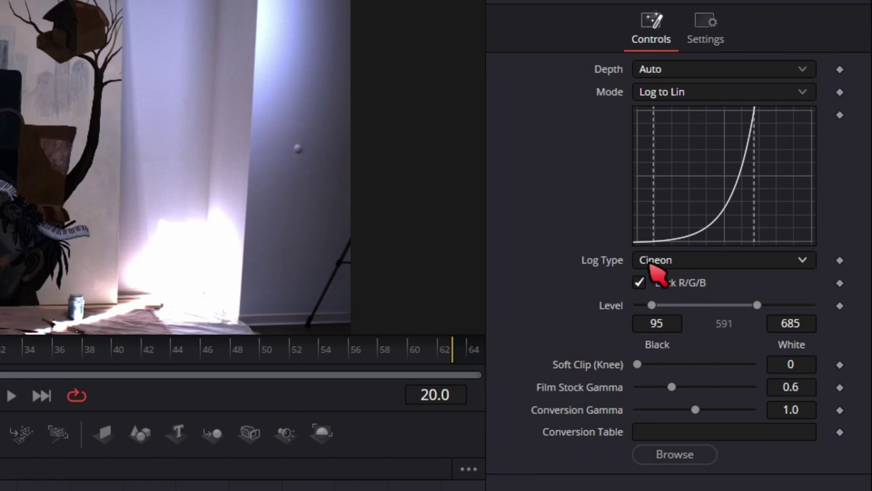
Step: Set the Cineon Log node's Log Type to BMD Film
left_click(692, 262)
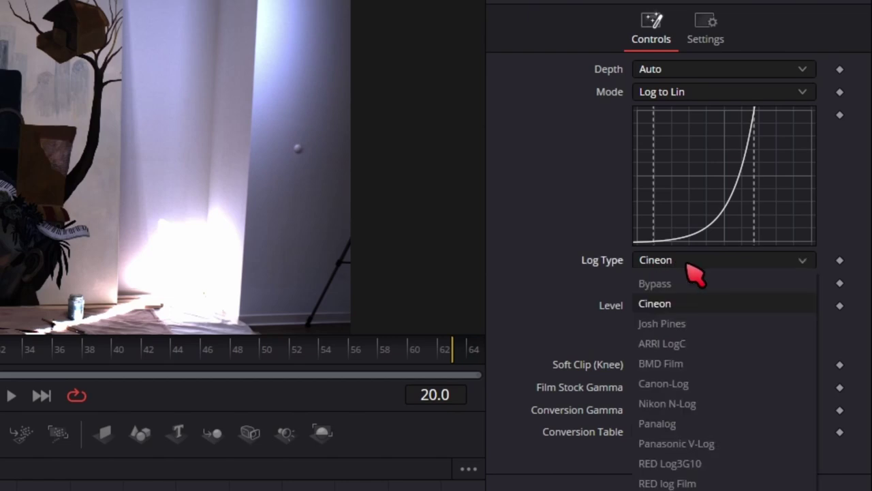
left_click(704, 371)
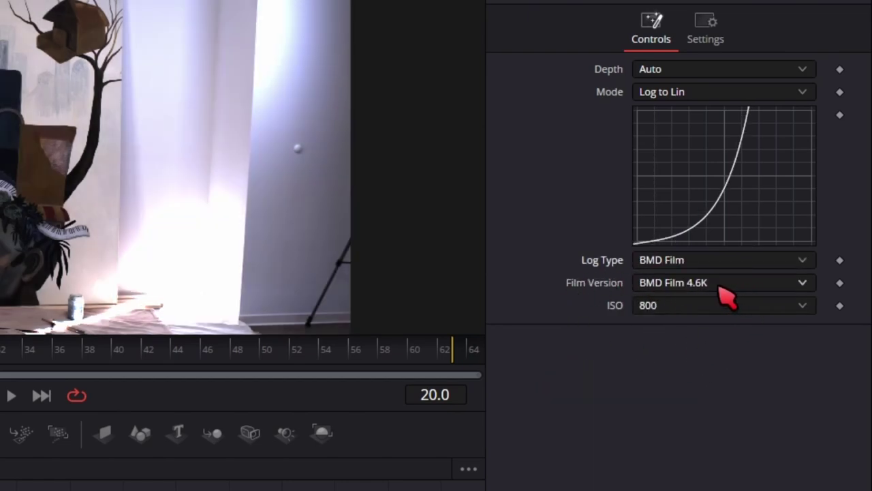
scroll(720, 286, "up", 1)
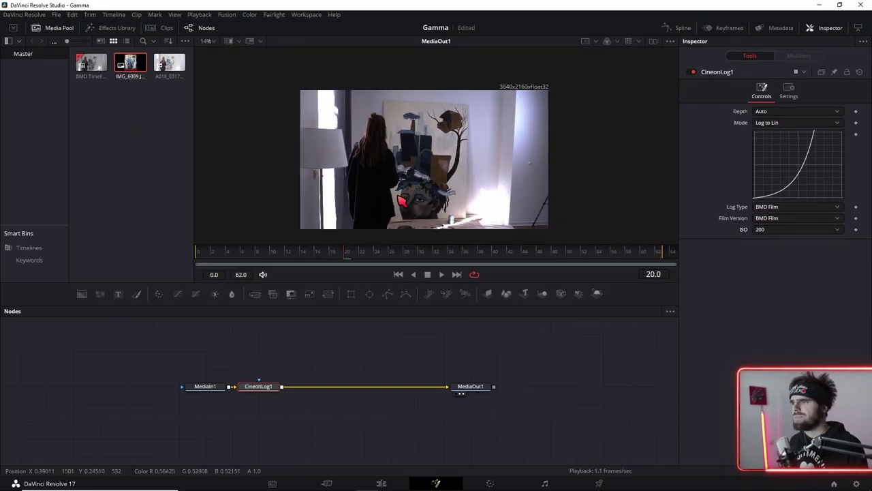
scroll(402, 201, "up", 1)
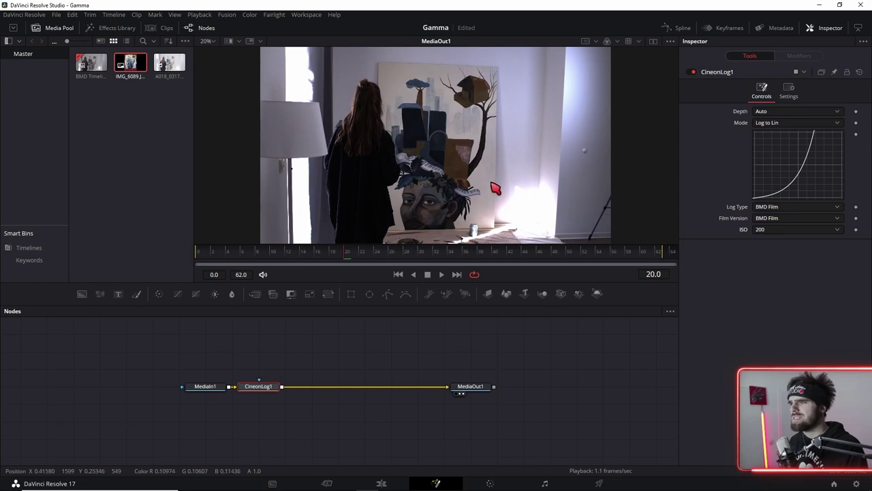
scroll(485, 187, "down", 2)
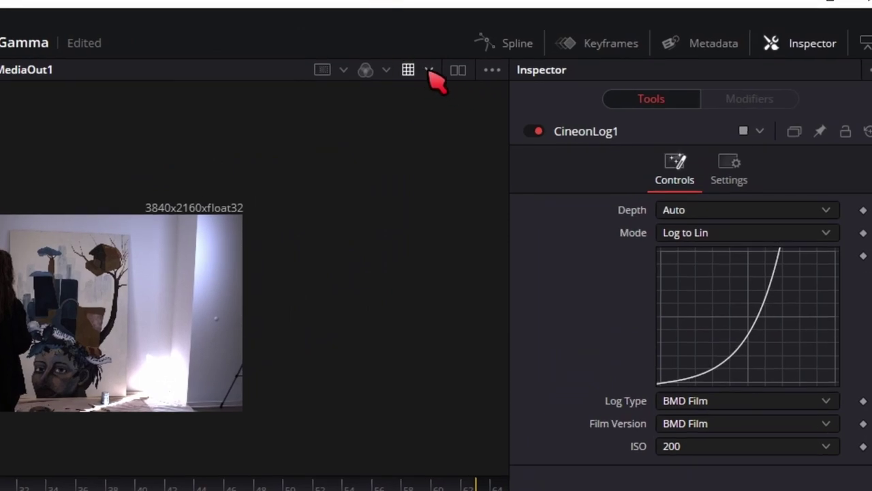
Step: Choose Gamut View LUT for the viewer and set its Output Space to sRGB
left_click(429, 70)
left_click(434, 136)
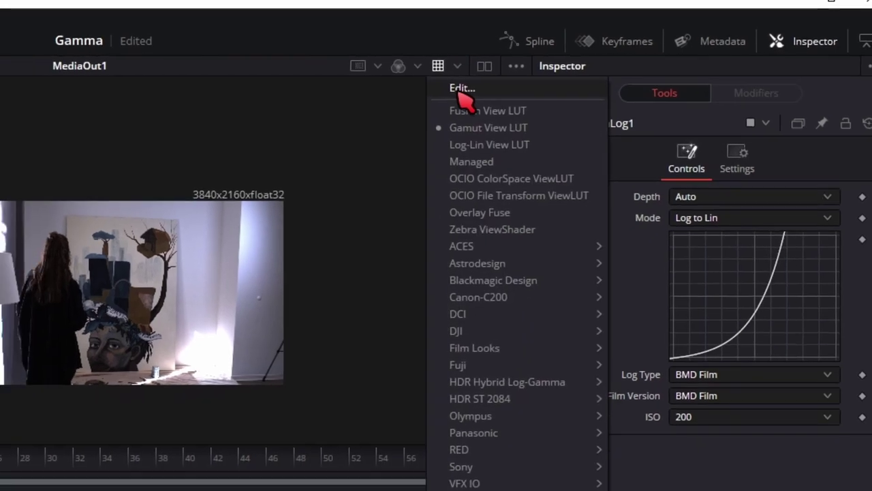
left_click(434, 92)
left_click_drag(451, 234, 416, 143)
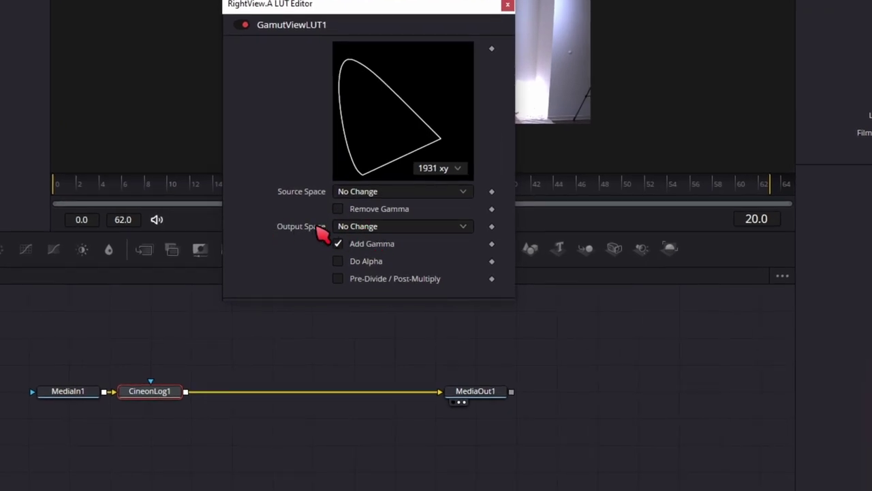
left_click(386, 230)
scroll(389, 269, "down", 2)
scroll(389, 292, "down", 5)
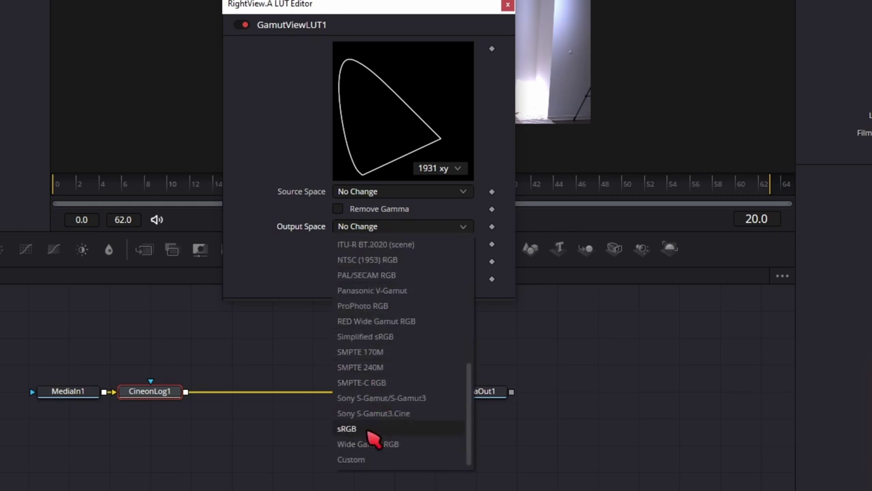
scroll(376, 417, "up", 2)
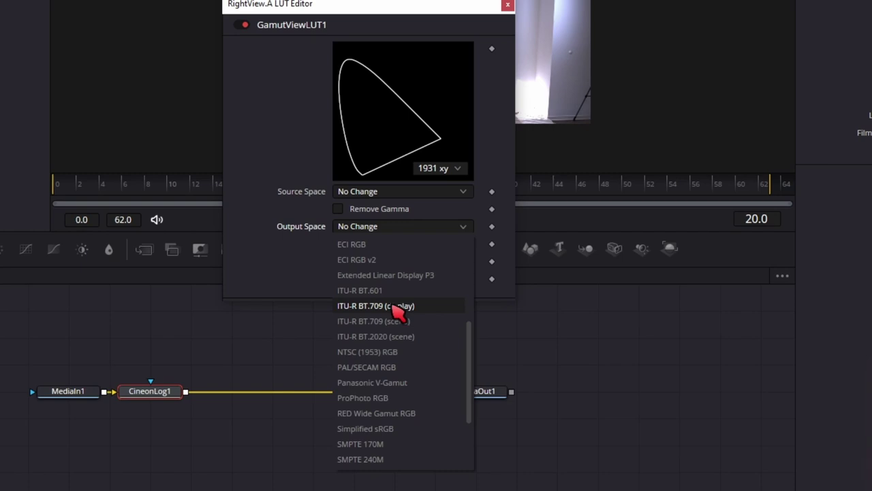
scroll(399, 317, "down", 2)
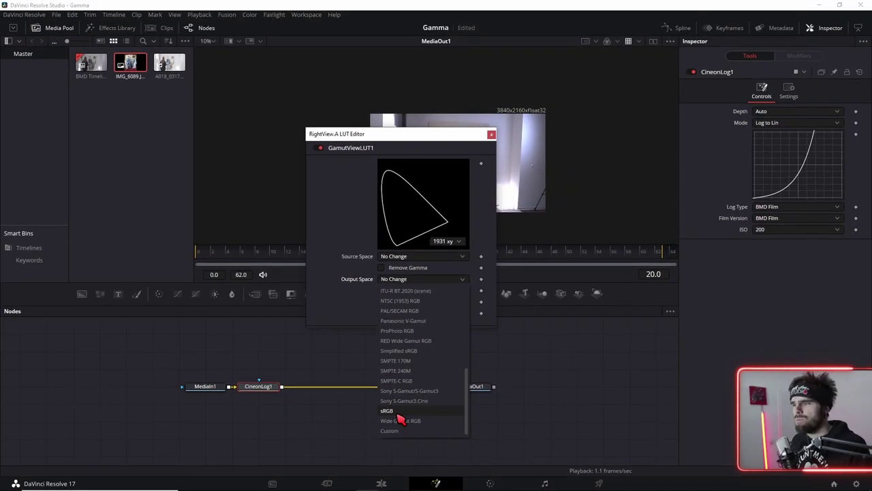
left_click(400, 413)
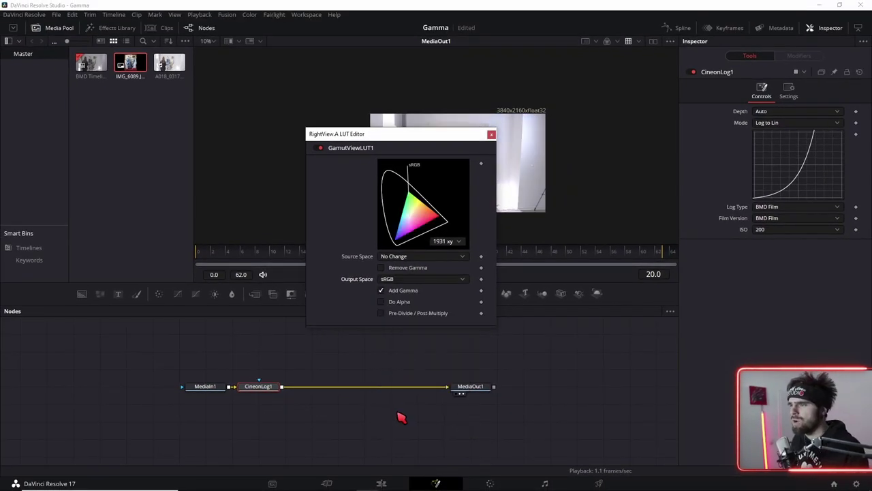
left_click(492, 134)
Step: Drag MediaOut1 further right so there is room after CineonLog1
scroll(463, 181, "up", 2)
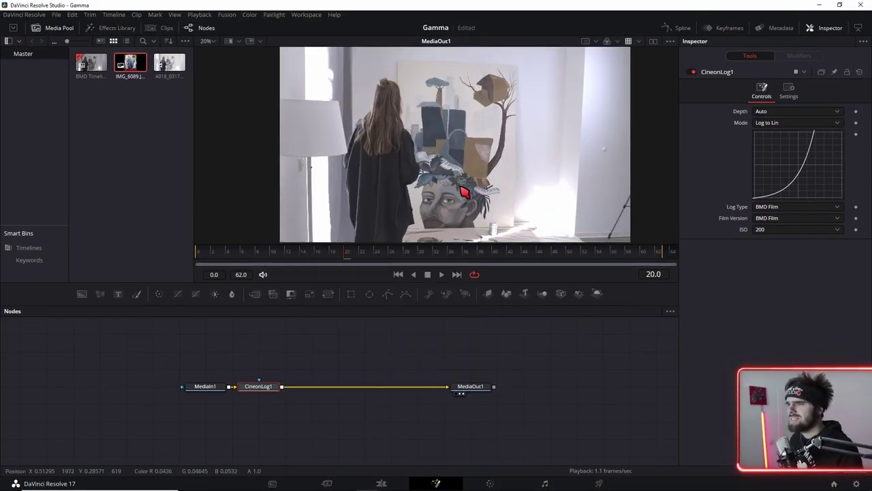
scroll(460, 177, "down", 1)
scroll(459, 175, "down", 1)
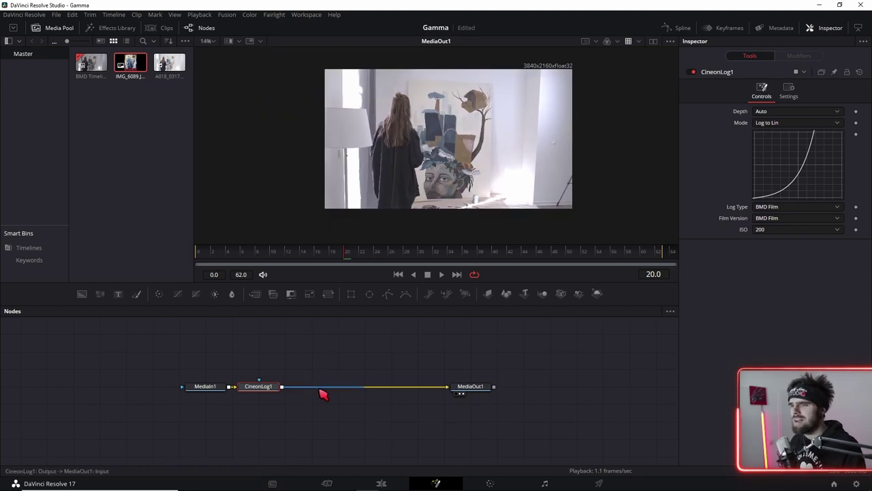
left_click(449, 372)
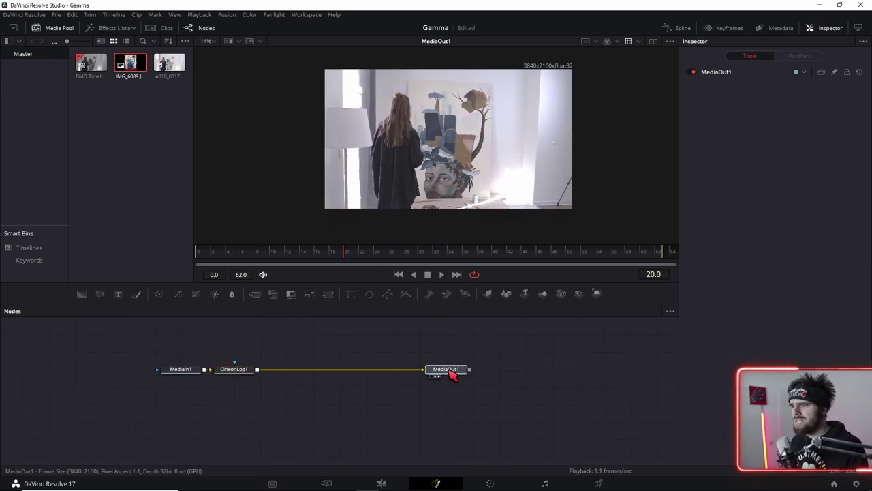
left_click_drag(451, 375, 504, 375)
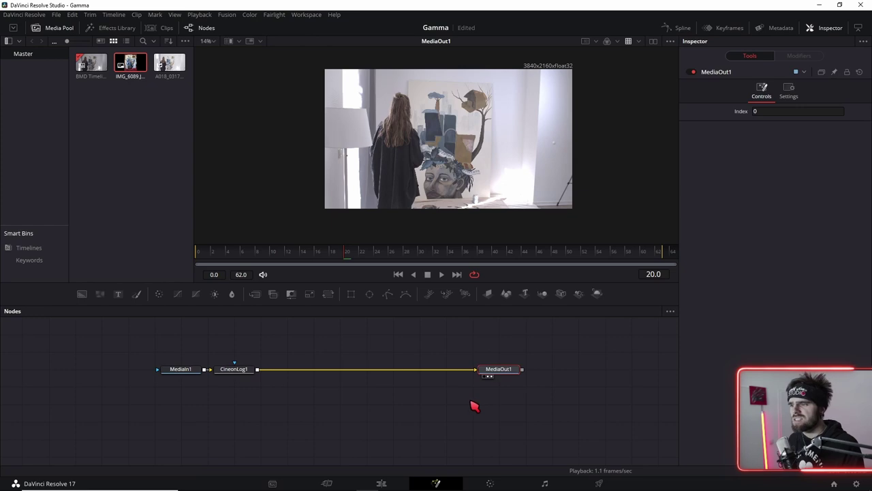
key("shift+6")
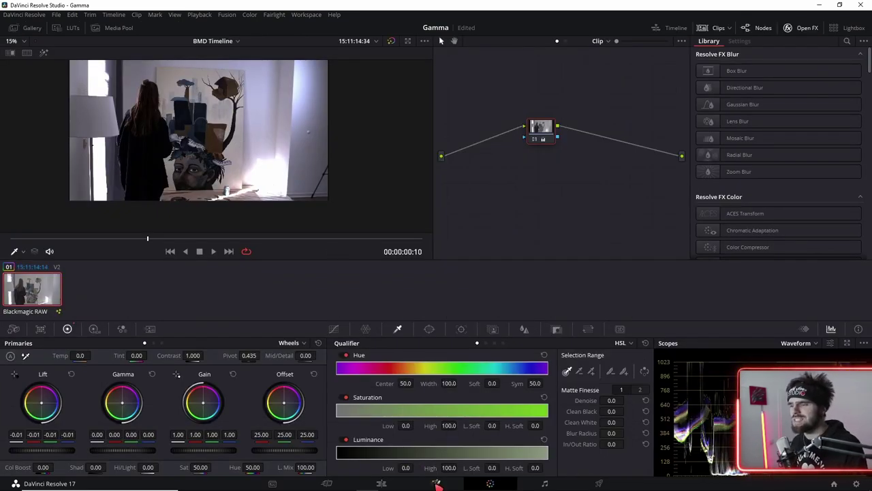
left_click(436, 483)
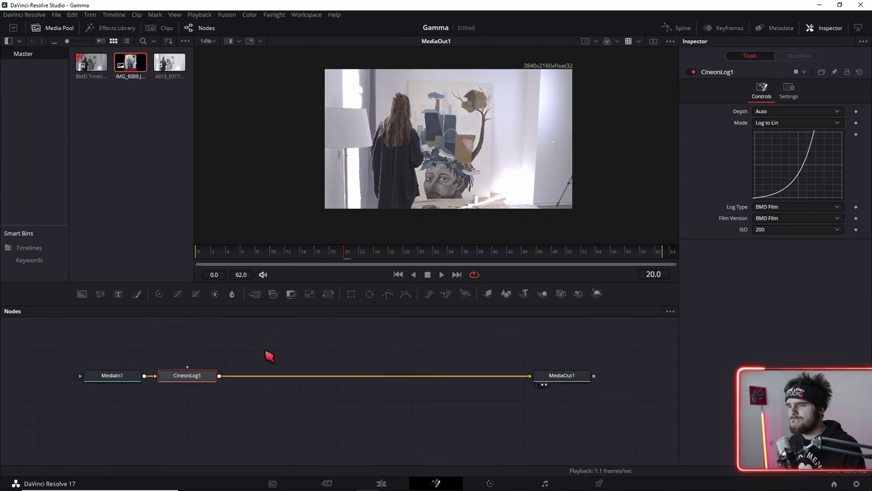
left_click_drag(409, 401, 329, 414)
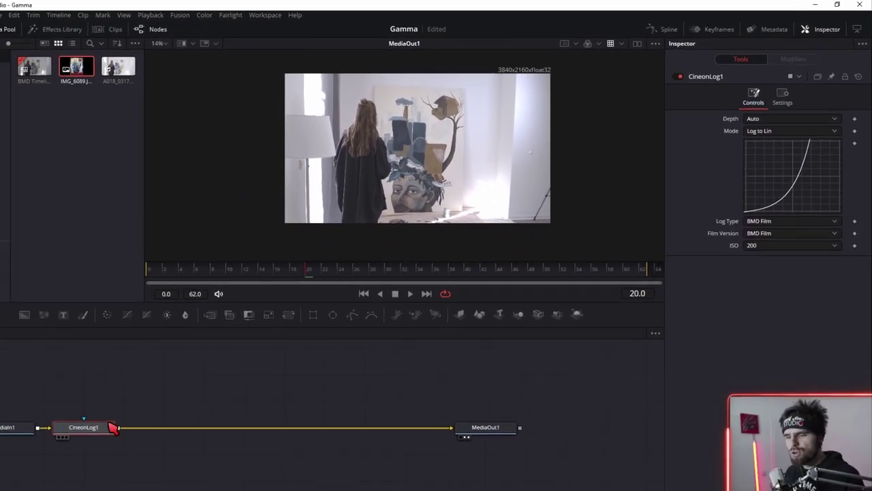
Step: Paste a CineonLog1 copy before MediaOut1 and set its mode to Lin to Log
left_click(466, 366)
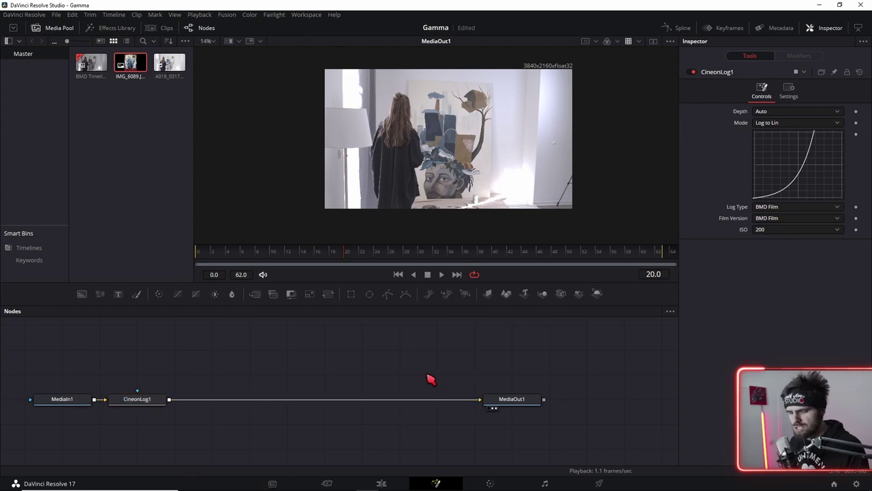
key("ctrl+v")
left_click_drag(494, 361, 450, 402)
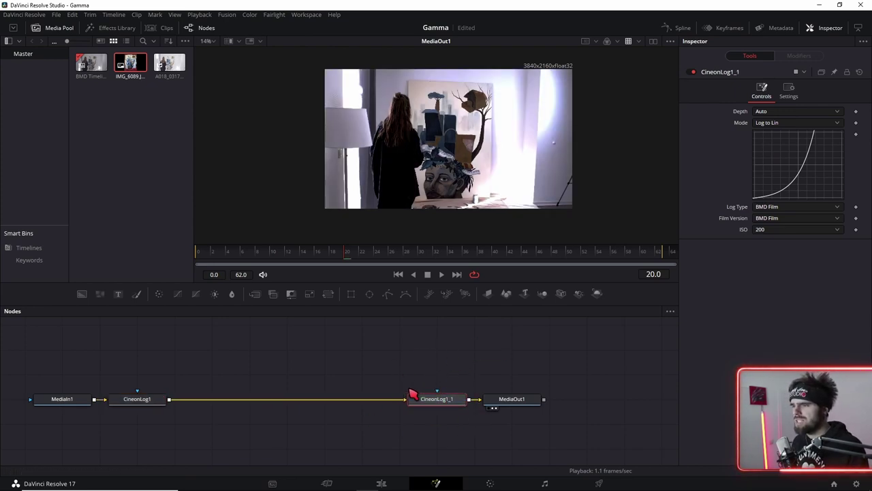
left_click(784, 122)
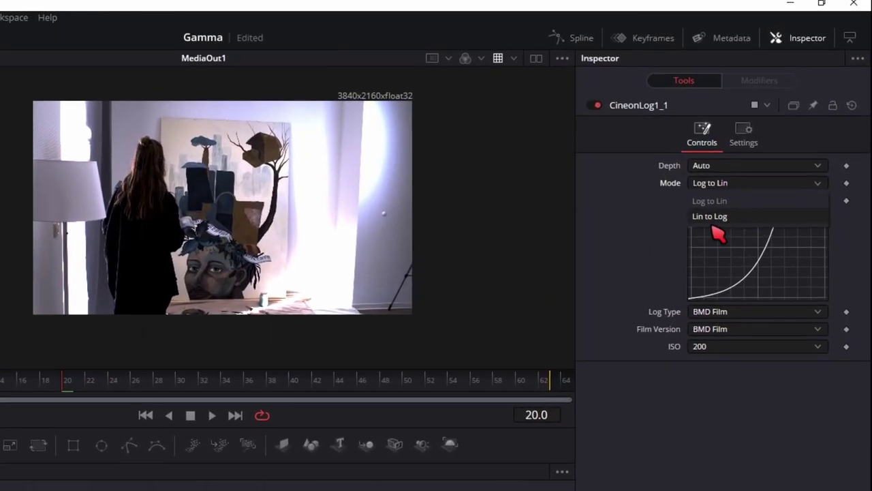
left_click(712, 218)
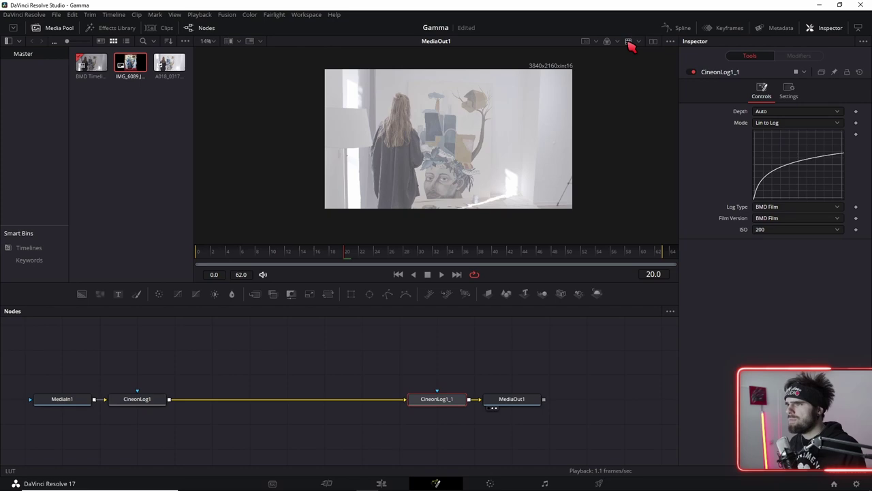
Step: Compare the original MediaIn1 clip with the final MediaOut1 result in the viewer
left_click(628, 41)
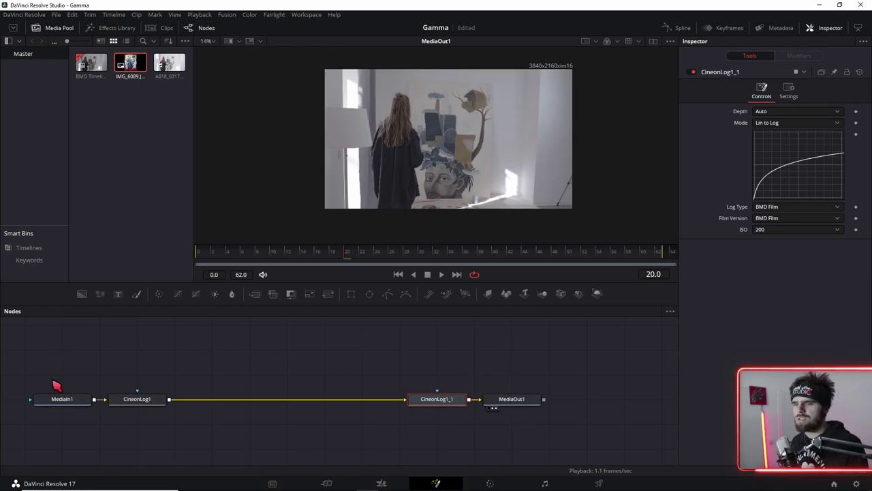
left_click(42, 408)
left_click_drag(535, 399, 382, 154)
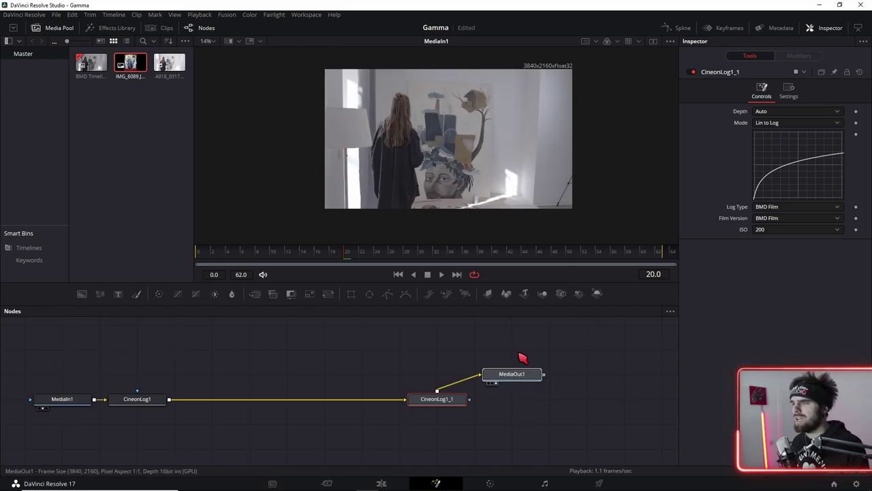
scroll(466, 384, "left", 3)
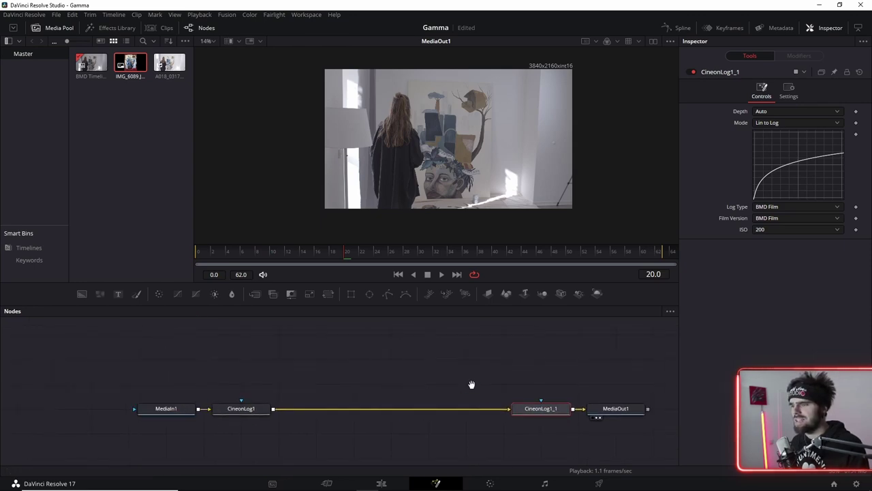
scroll(434, 392, "down", 4)
scroll(420, 397, "up", 2)
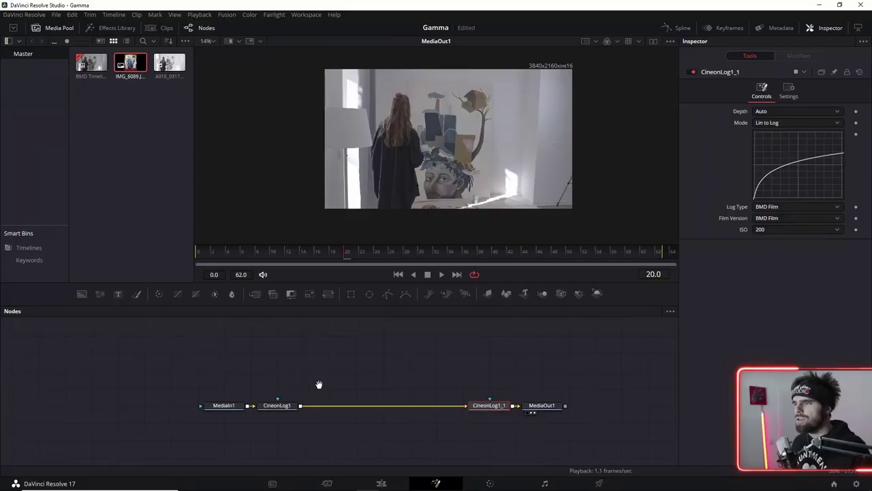
Step: Add IMG_6089.JPG as a MediaIn2 node, view the photo, and select the node
left_click_drag(319, 384, 303, 386)
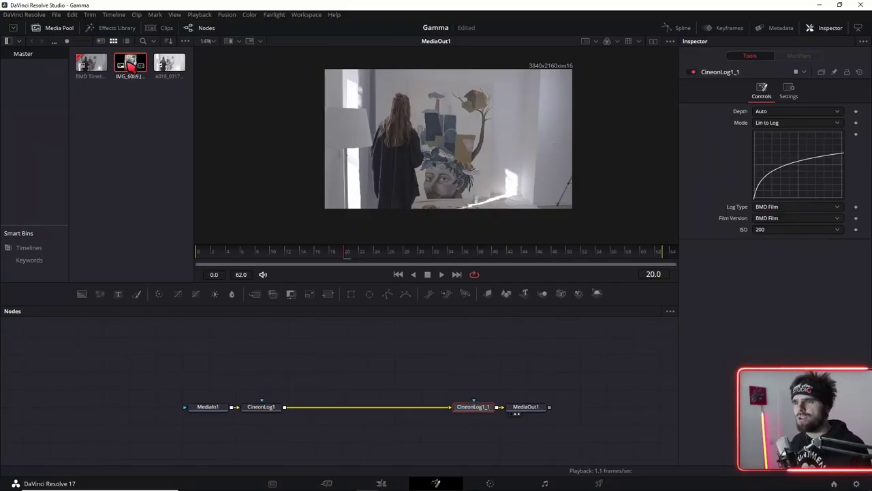
left_click_drag(129, 64, 211, 357)
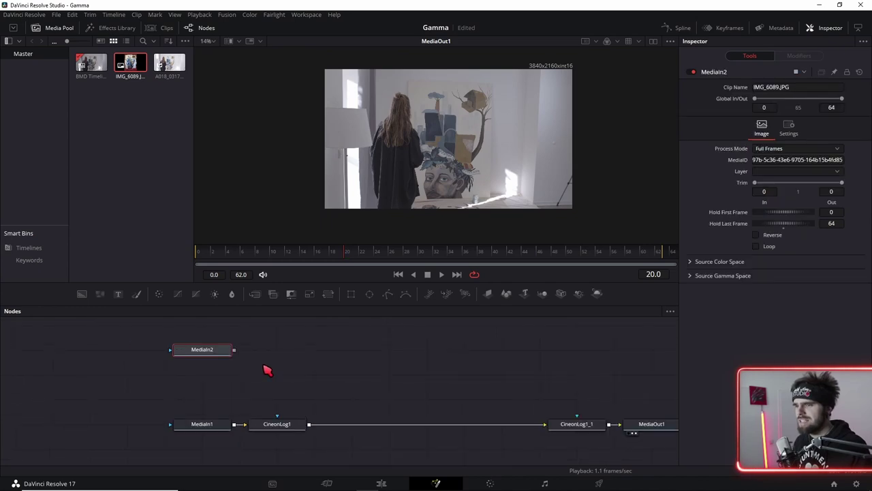
left_click_drag(267, 370, 251, 371)
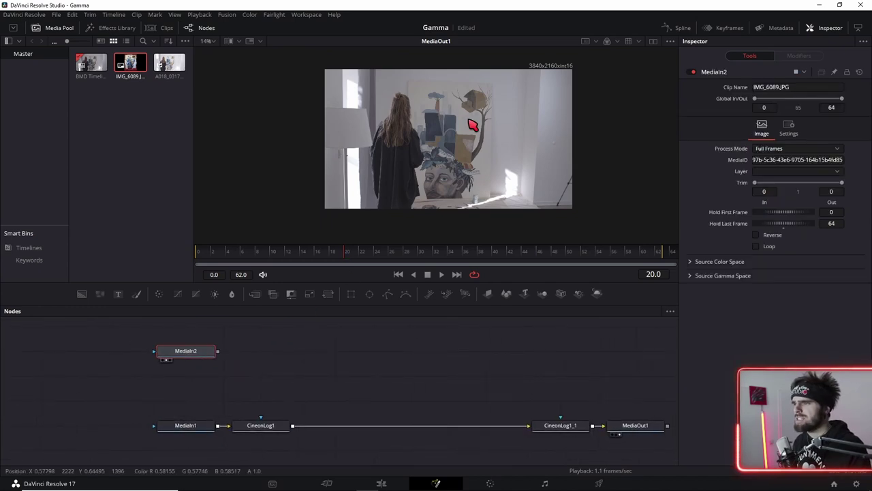
key("1")
scroll(470, 136, "up", 2)
scroll(467, 154, "down", 4)
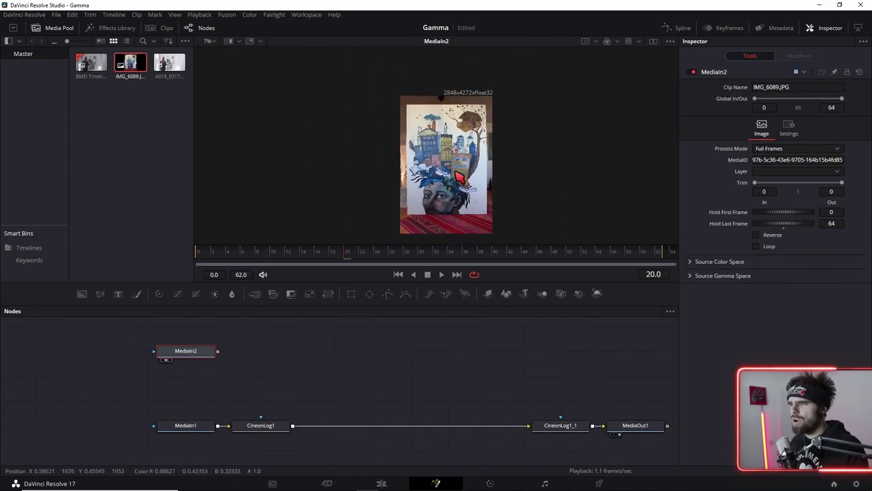
scroll(464, 171, "up", 2)
scroll(470, 157, "down", 1)
left_click(259, 362)
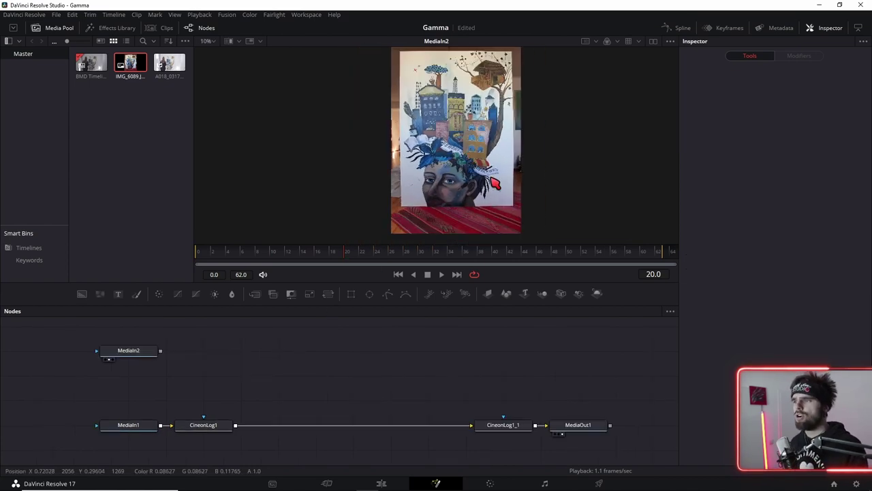
left_click_drag(134, 368, 135, 374)
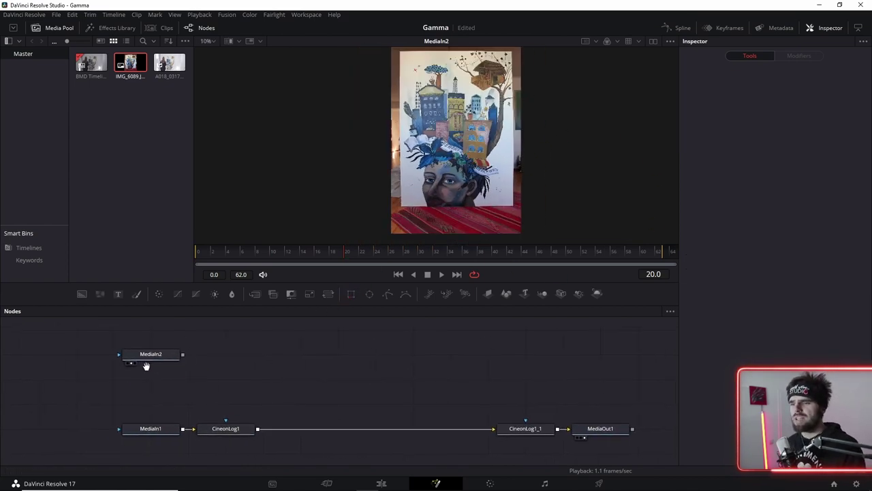
left_click(133, 364)
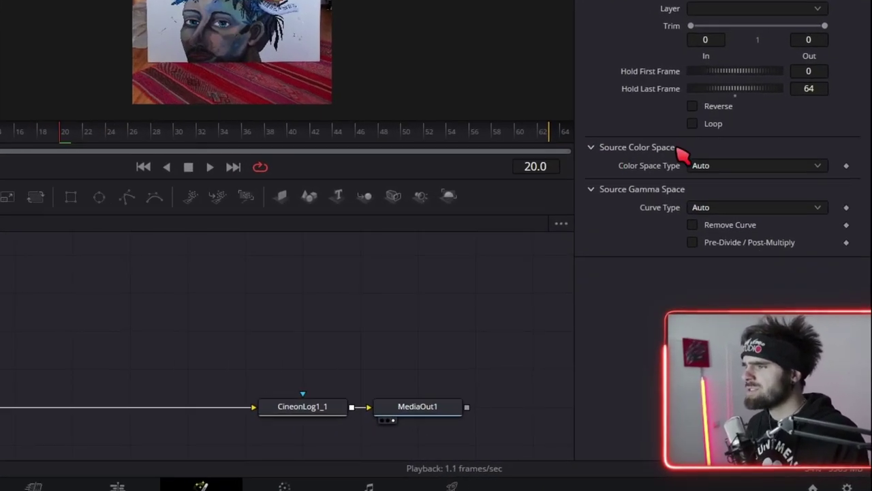
Step: Try MediaIn2's Space color space type, browse source spaces, then revert to Auto
left_click(724, 166)
left_click(716, 197)
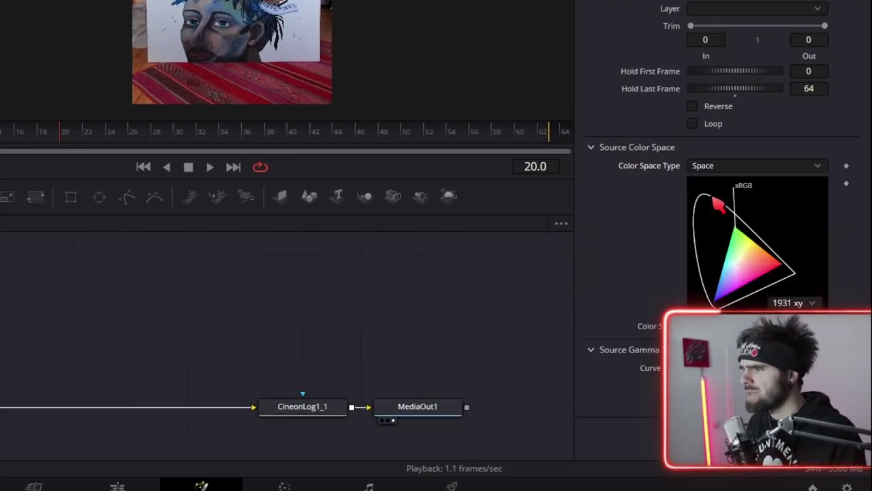
left_click(688, 326)
key("Escape")
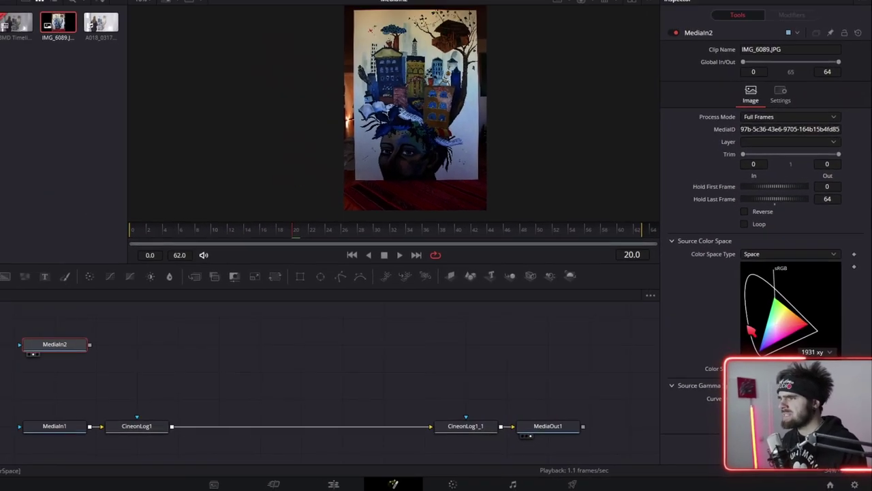
left_click(809, 275)
left_click(787, 286)
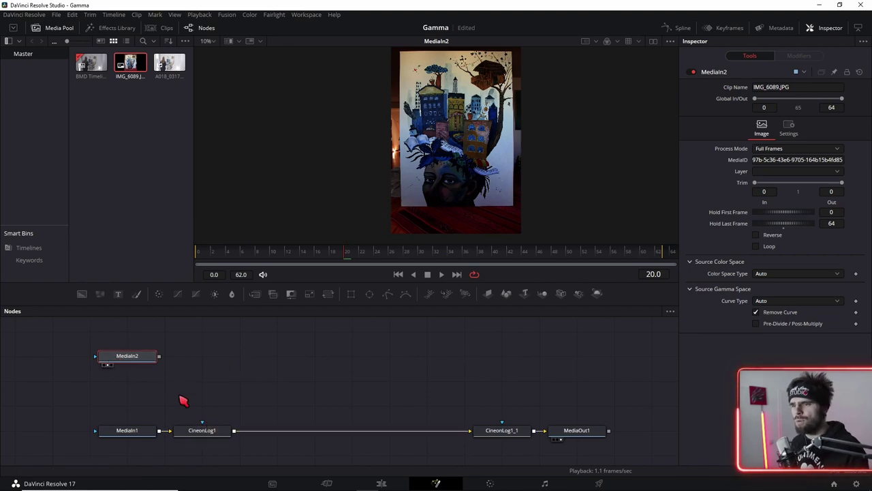
Step: Add a Gamut node after MediaIn2 with Source Space set to sRGB
key("shift+space")
type("gam")
key("Return")
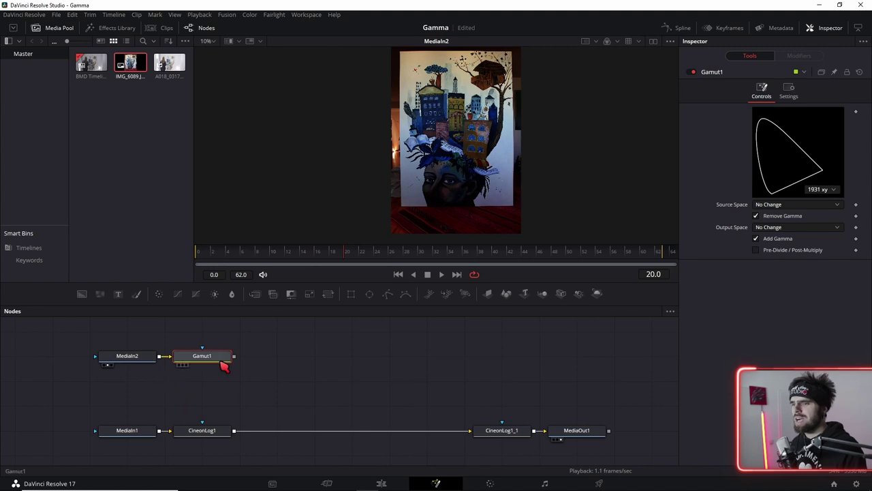
left_click(783, 205)
scroll(821, 349, "down", 5)
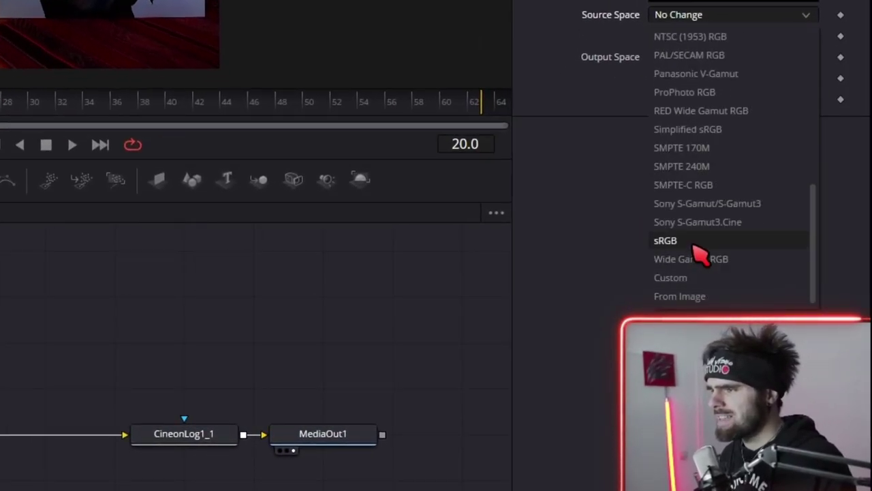
left_click(697, 244)
Step: Enable Remove Gamma, leave Add Gamma off, and turn on the viewer LUT
left_click(655, 35)
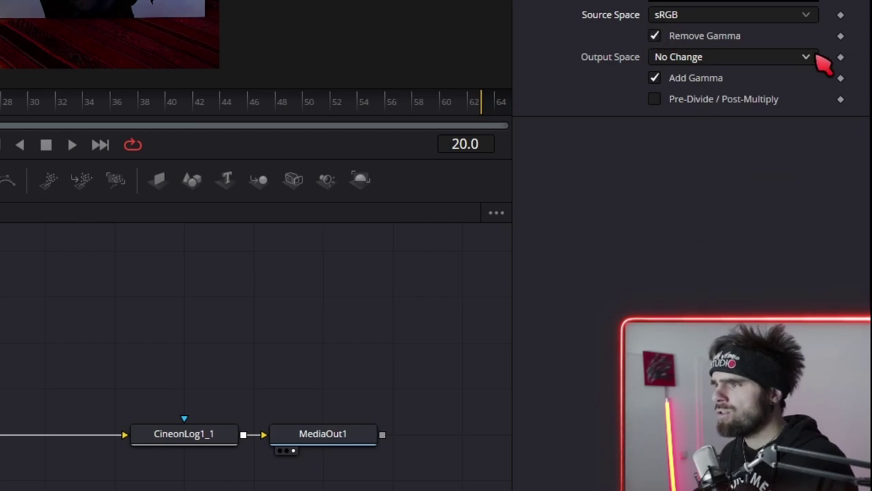
left_click(655, 78)
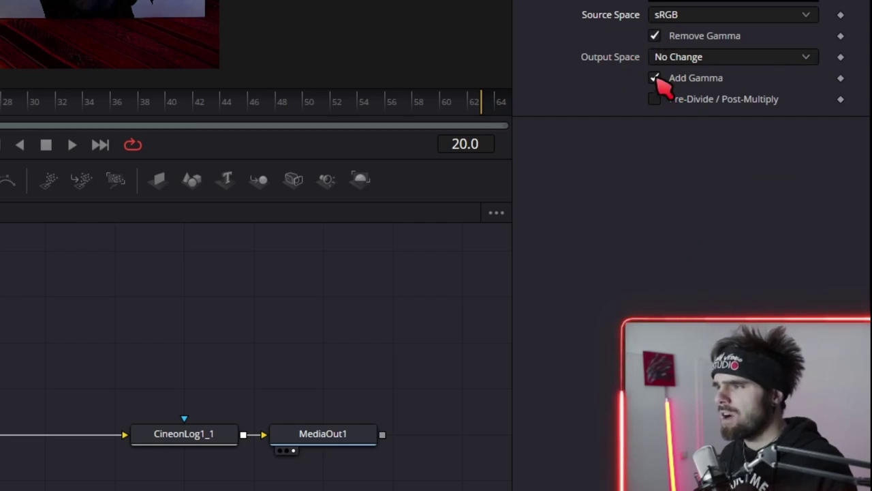
left_click(654, 78)
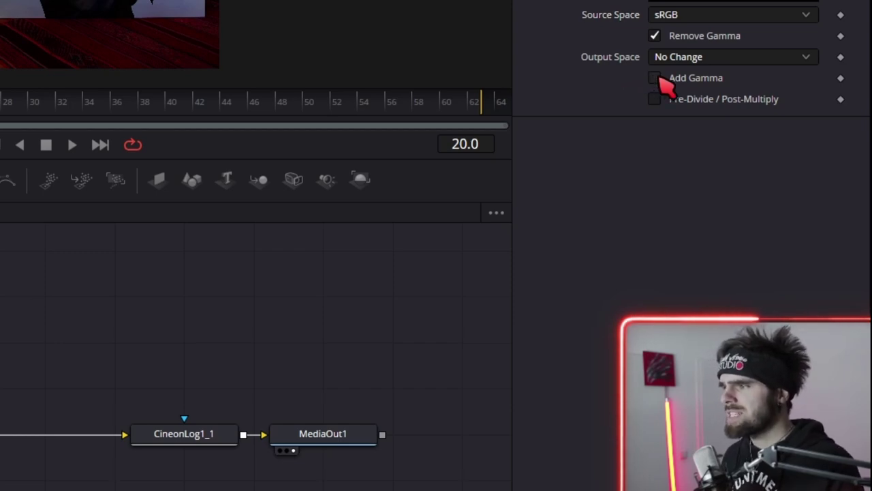
left_click(654, 77)
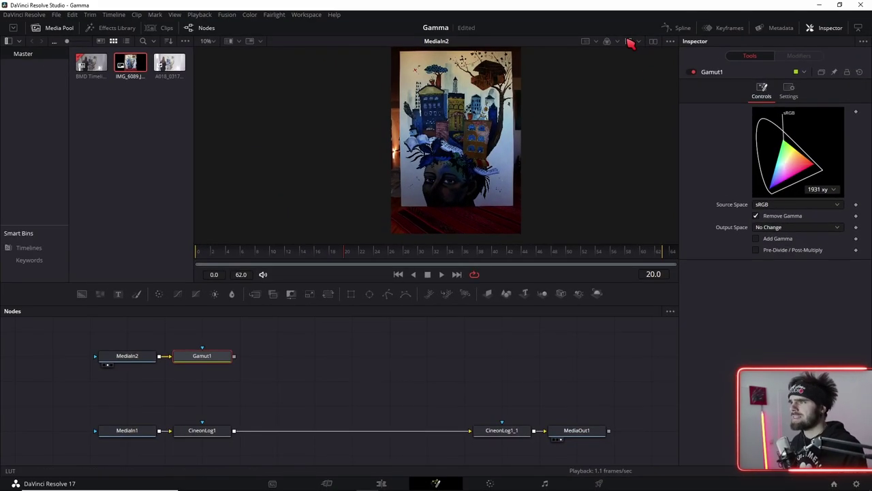
left_click(628, 41)
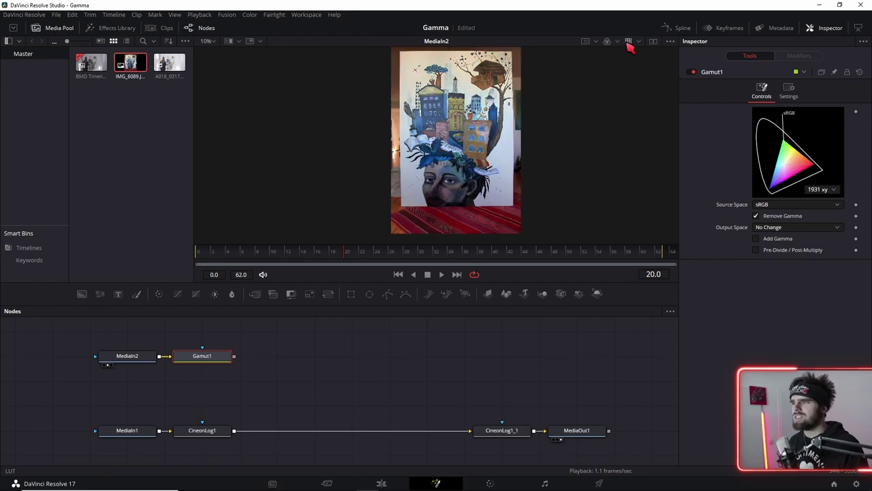
scroll(320, 360, "right", 2)
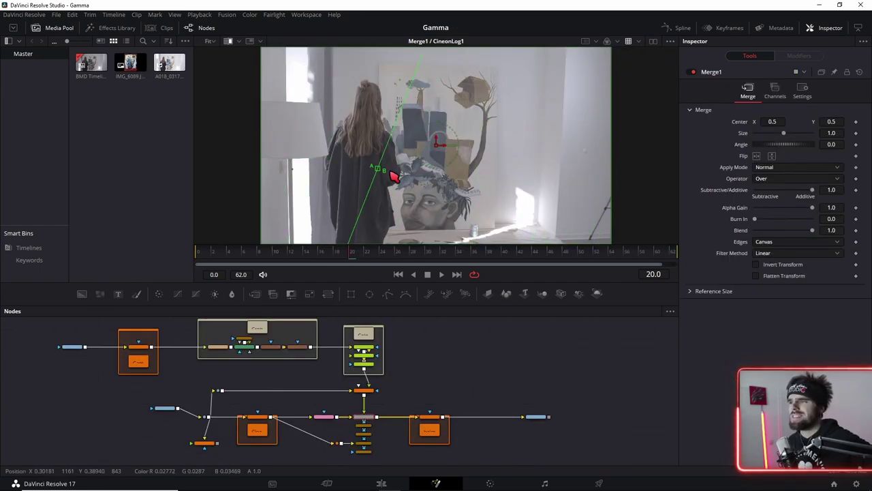
Step: Sweep the A/B split line across the Merge1 composite and tilt it to a new angle
mouse_move(393, 176)
left_mouse_down()
mouse_move(353, 144)
mouse_move(531, 227)
left_mouse_up()
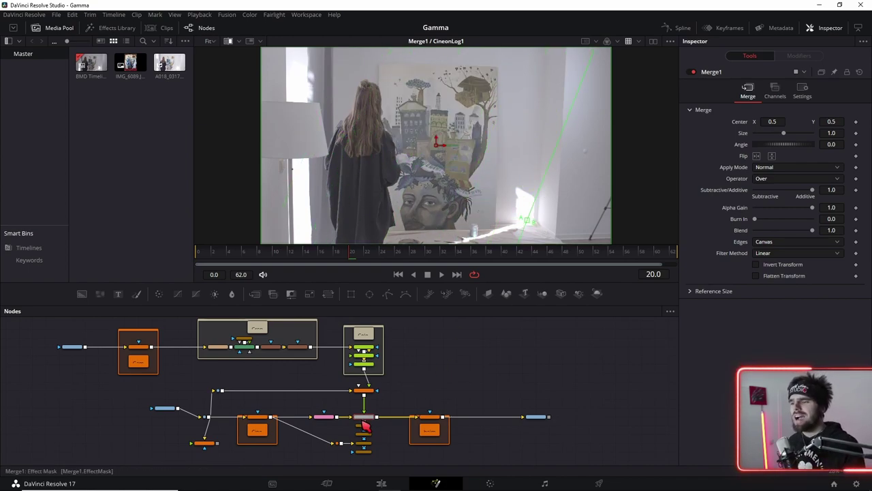
scroll(364, 426, "up", 3)
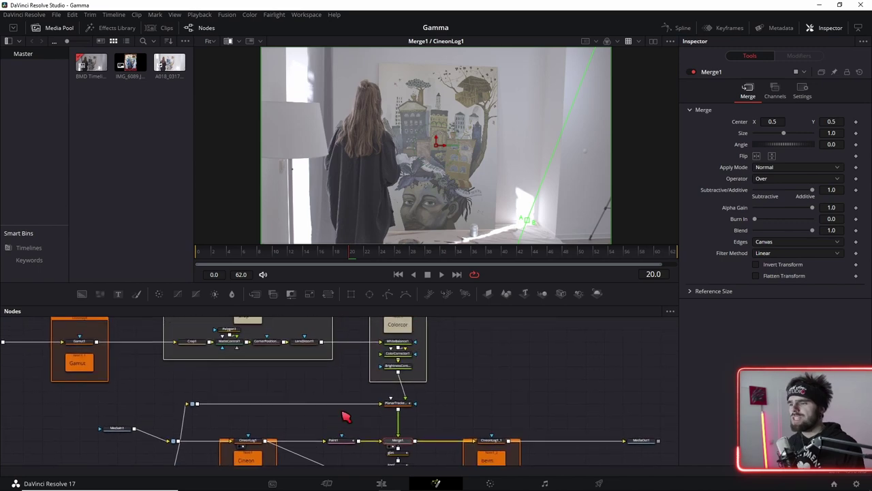
scroll(346, 416, "down", 2)
left_click_drag(458, 389, 439, 366)
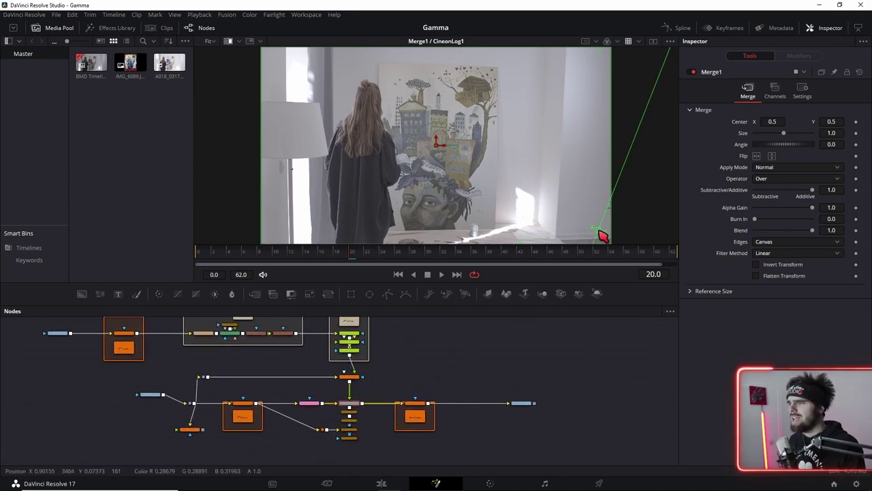
left_click_drag(603, 236, 526, 219)
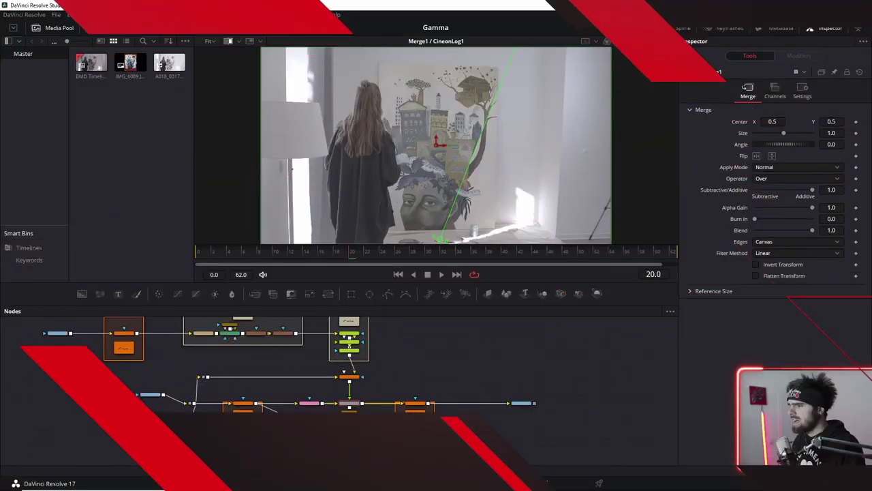
Step: In Project Settings > Color Management, set colour science to DaVinci YRGB Color Managed and save
left_click(858, 483)
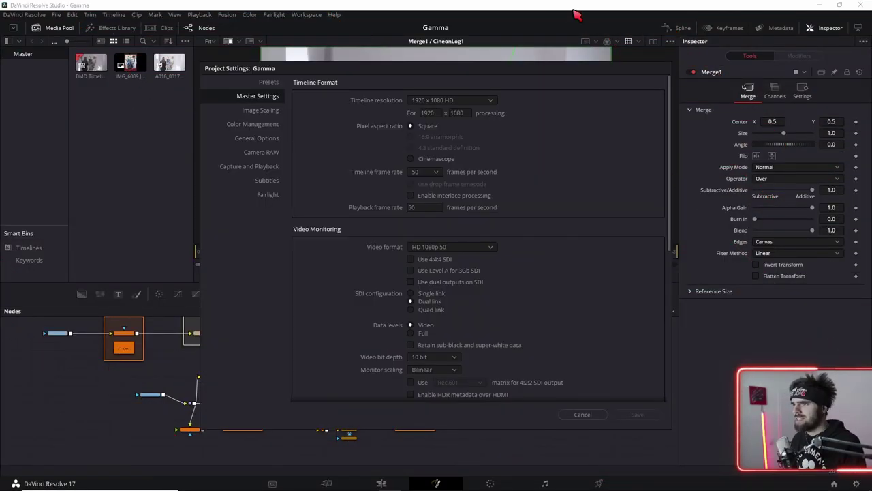
left_click(255, 127)
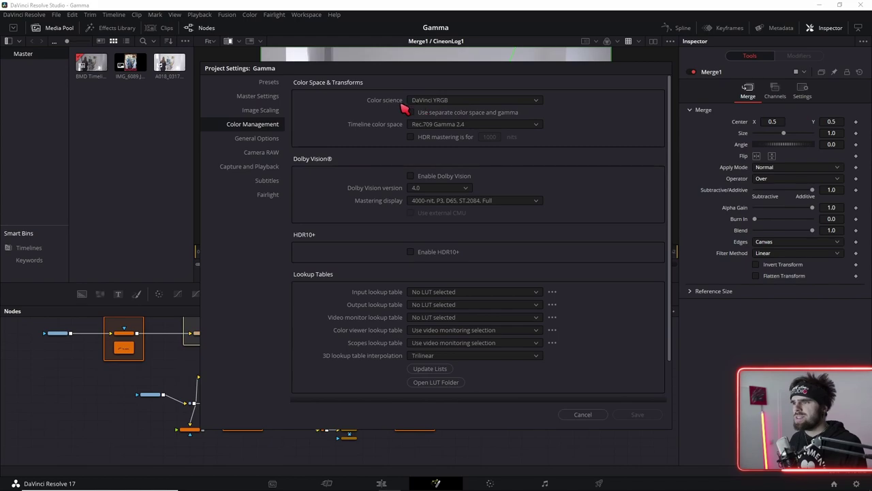
left_click(447, 102)
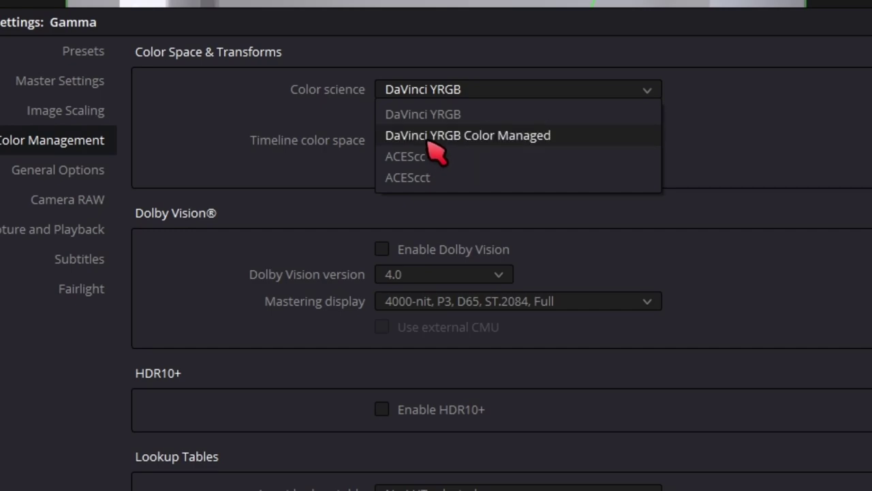
left_click(429, 139)
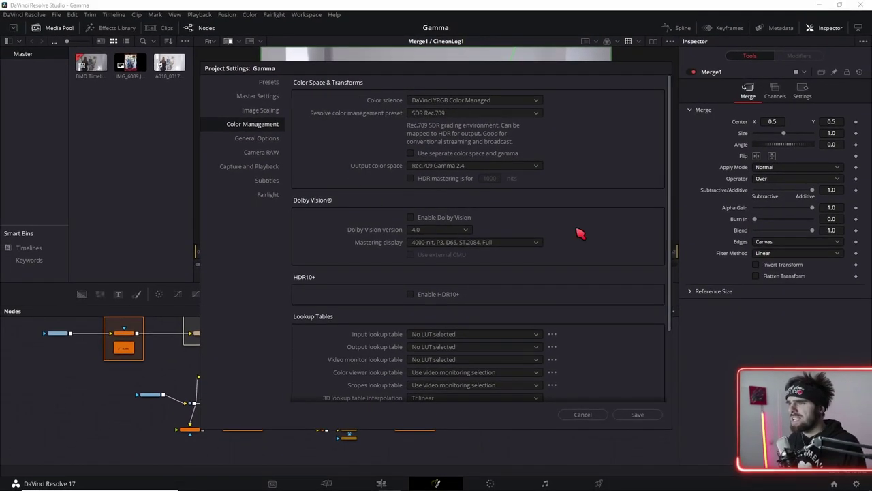
left_click(637, 414)
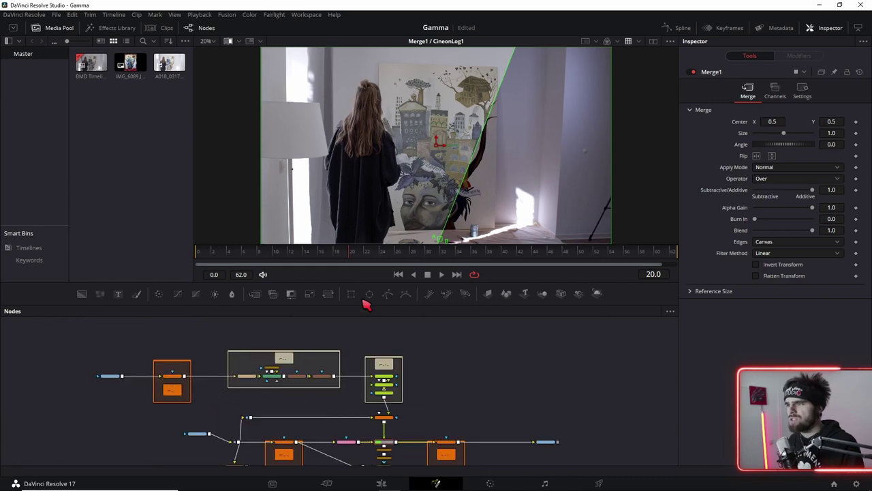
Step: Zoom the view out and drag the MediaIn1 node further left in the node graph
scroll(467, 174, "down", 3)
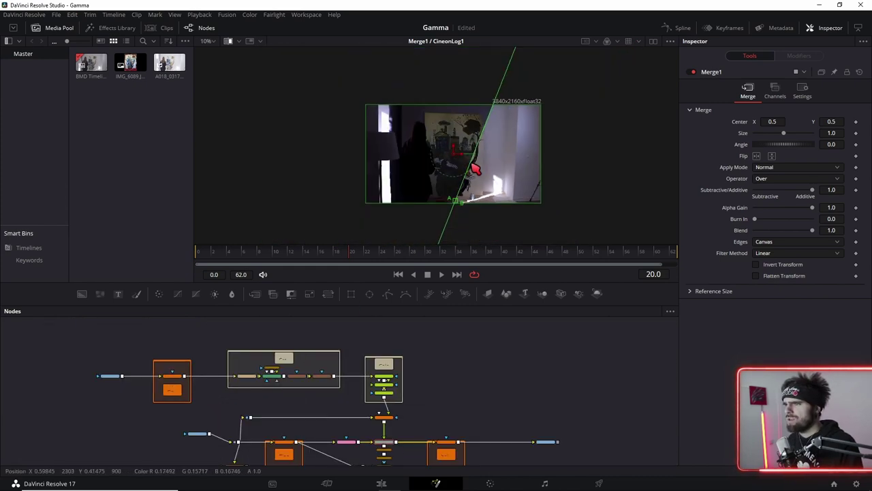
scroll(467, 158, "down", 2)
scroll(236, 431, "up", 2)
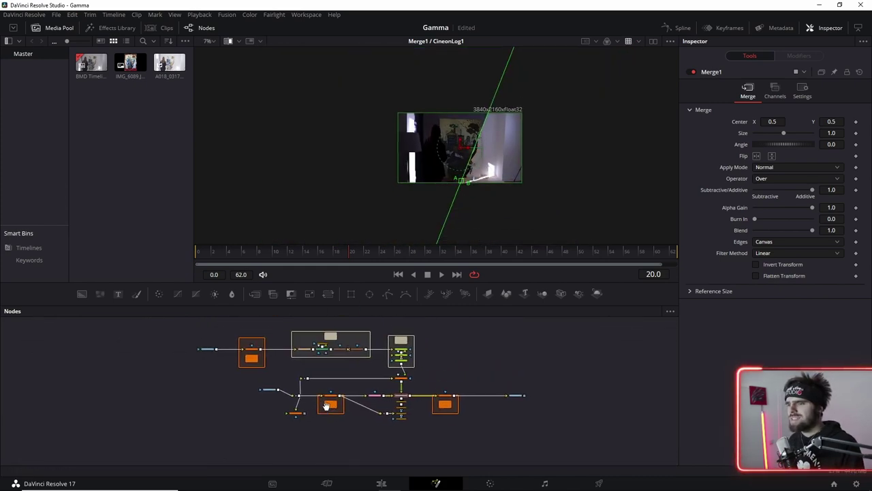
scroll(231, 424, "up", 2)
scroll(225, 417, "up", 2)
left_click_drag(237, 413, 184, 412)
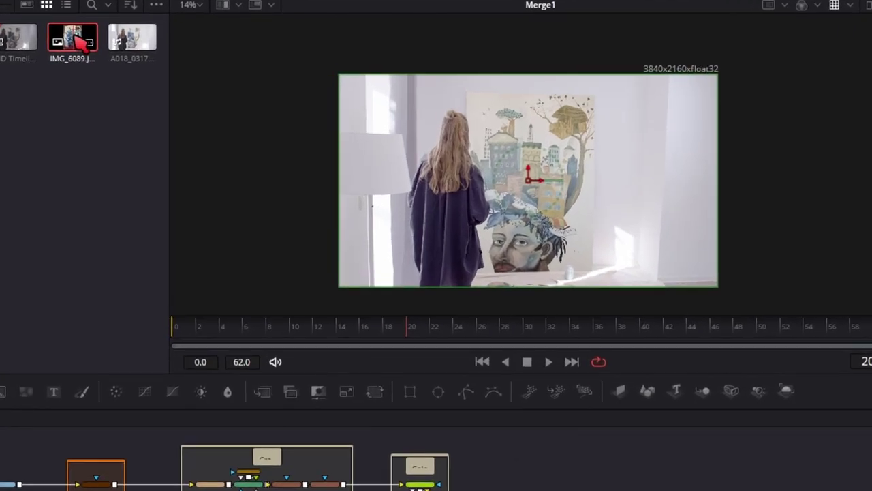
Step: Assign sRGB as the input colour space of the IMG_6089.JPG clip in the Media Pool
right_click(124, 64)
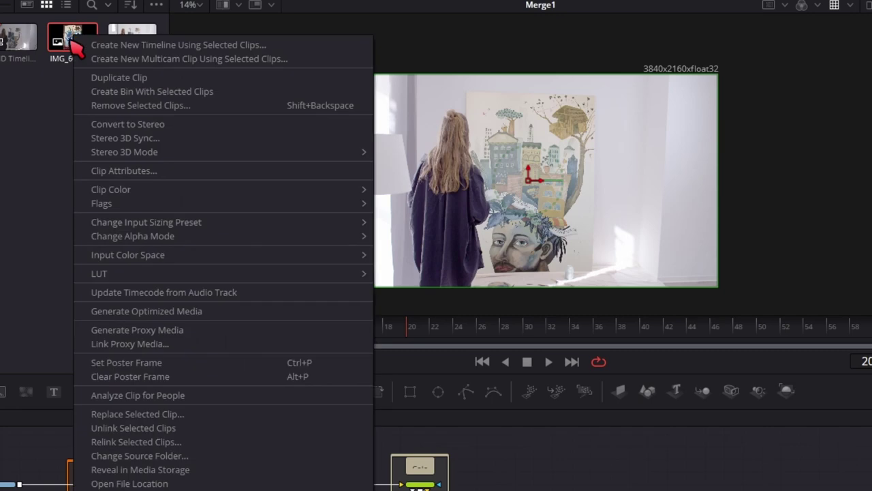
mouse_move(145, 257)
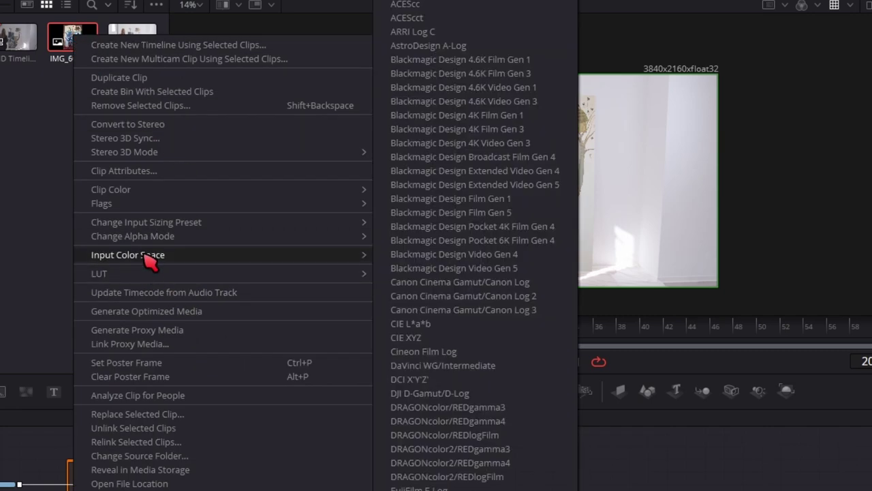
scroll(486, 341, "down", 3)
scroll(496, 335, "up", 3)
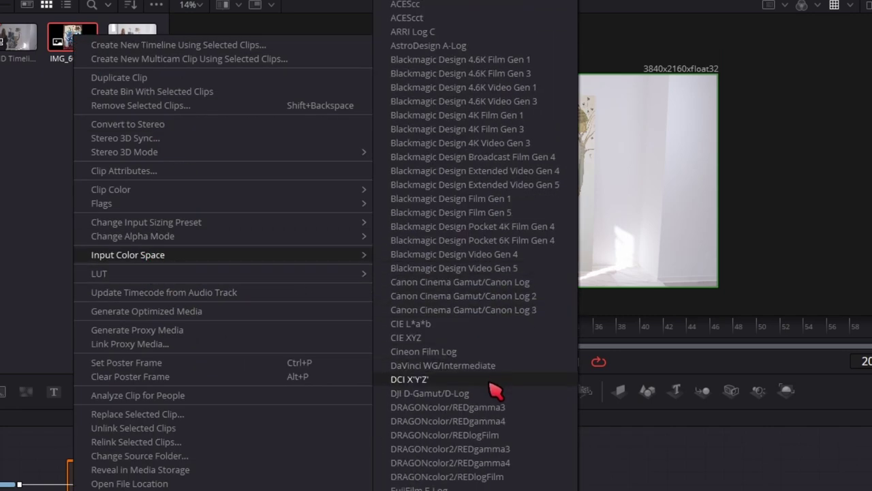
scroll(496, 335, "down", 2)
scroll(441, 399, "down", 8)
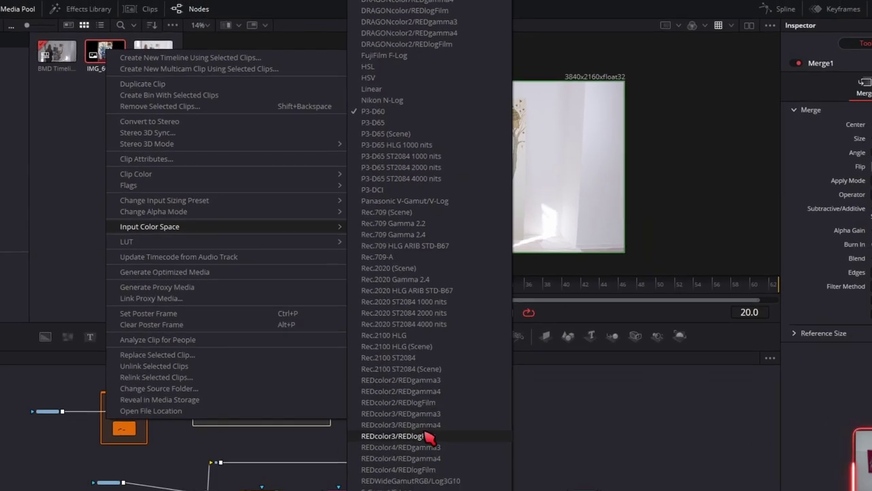
scroll(382, 443, "down", 2)
left_click(370, 468)
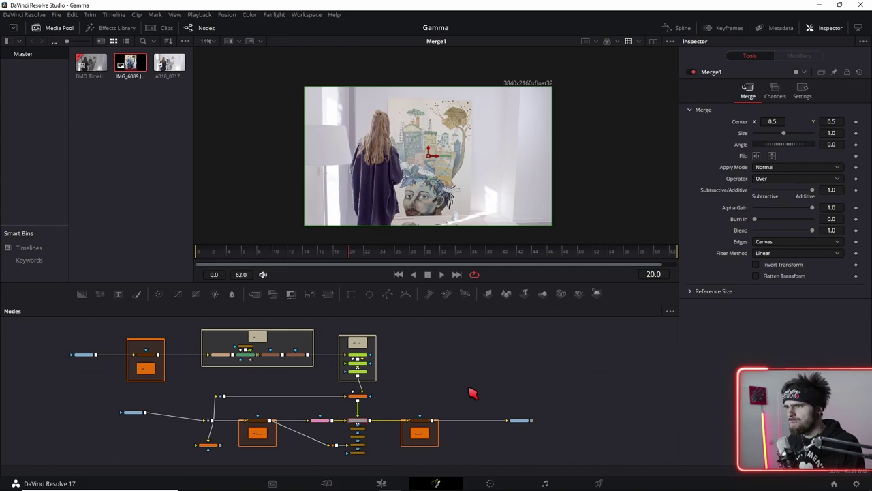
scroll(442, 196, "up", 3)
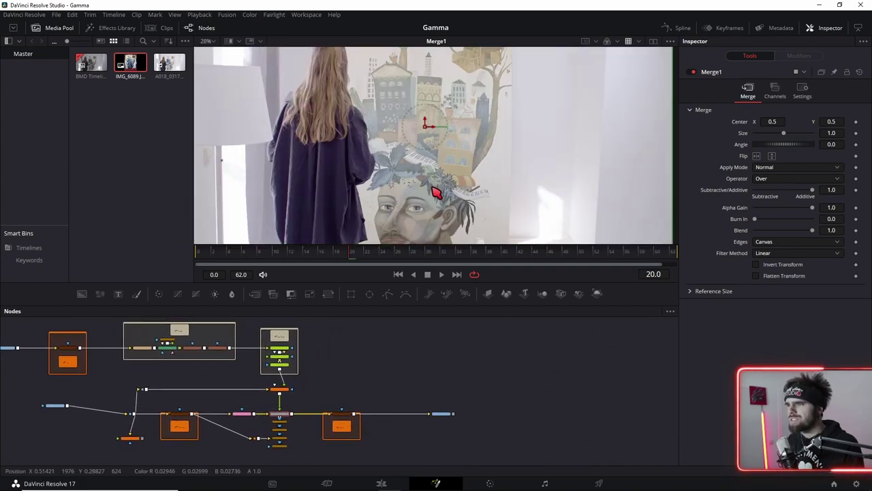
scroll(442, 196, "down", 1)
scroll(442, 197, "down", 1)
scroll(443, 201, "down", 1)
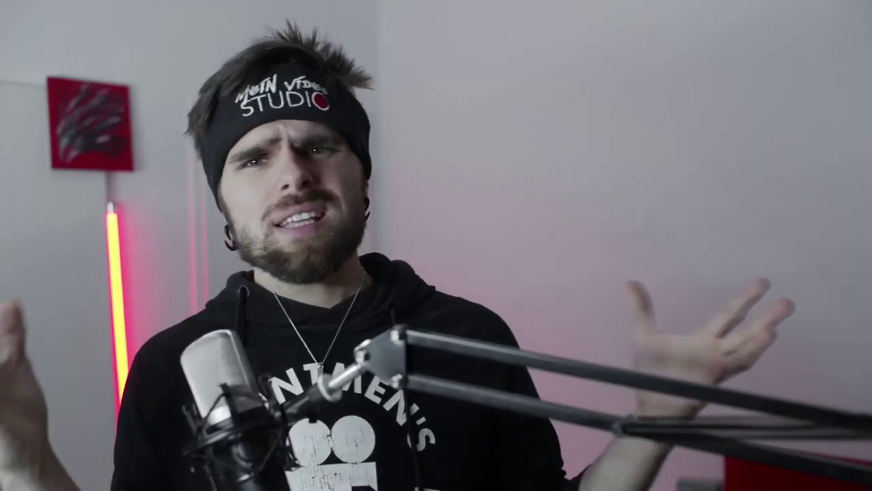